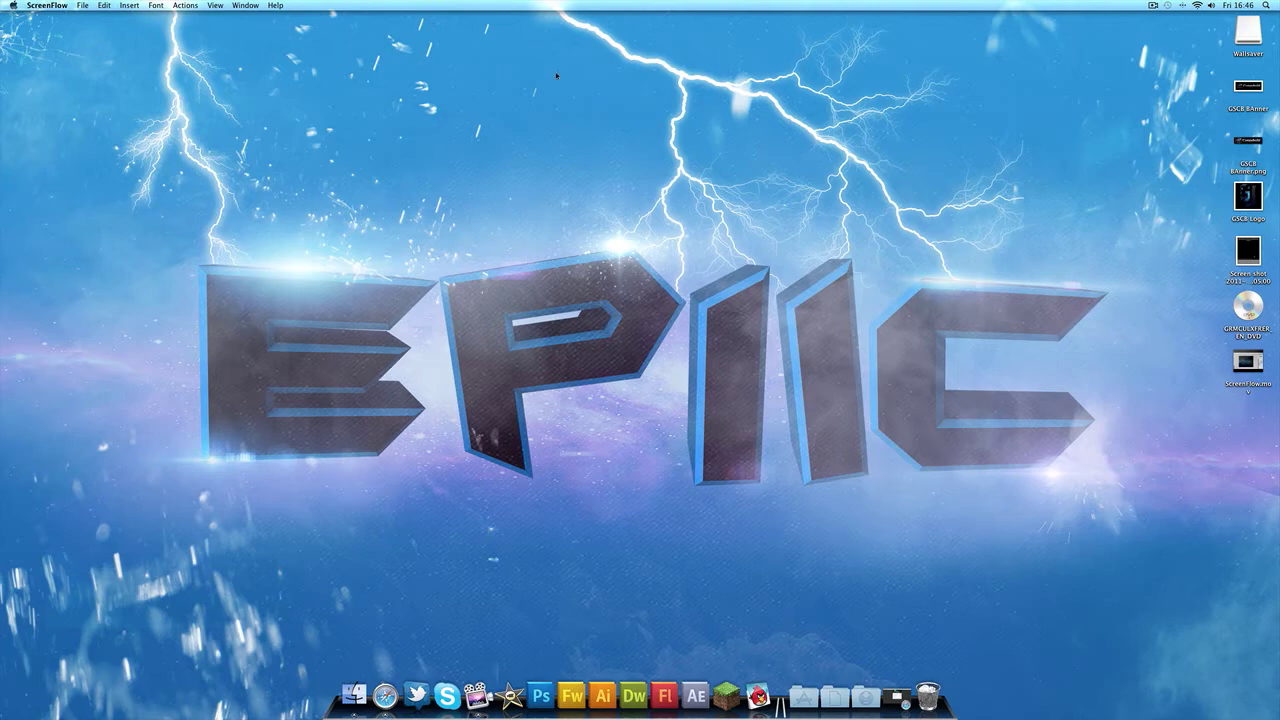
Step: Restore the minimized Wallsaver web page in Safari, then close that window
{"action": "mouse_move", "coordinate": [77, 174]}
{"action": "left_mouse_down"}
{"action": "mouse_move", "coordinate": [1130, 492]}
{"action": "mouse_move", "coordinate": [1002, 435]}
{"action": "mouse_move", "coordinate": [187, 223]}
{"action": "left_mouse_up"}
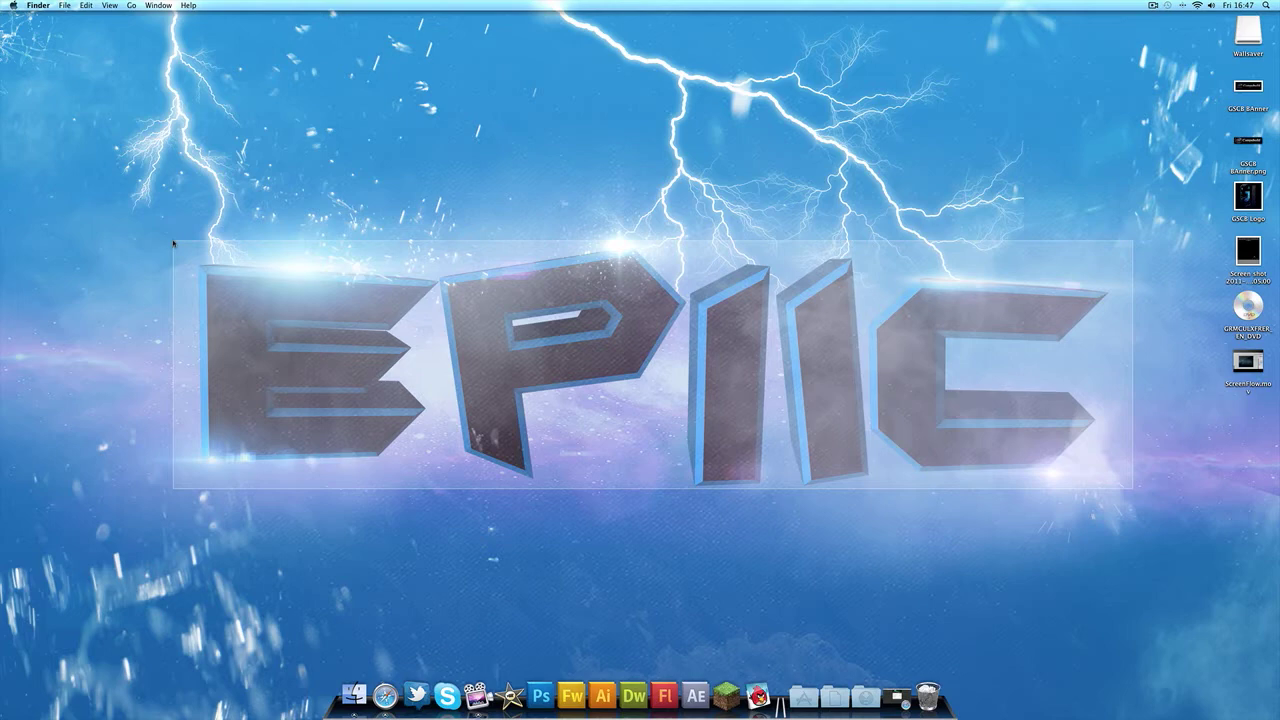
{"action": "left_click_drag", "start_coordinate": [172, 241], "coordinate": [174, 241]}
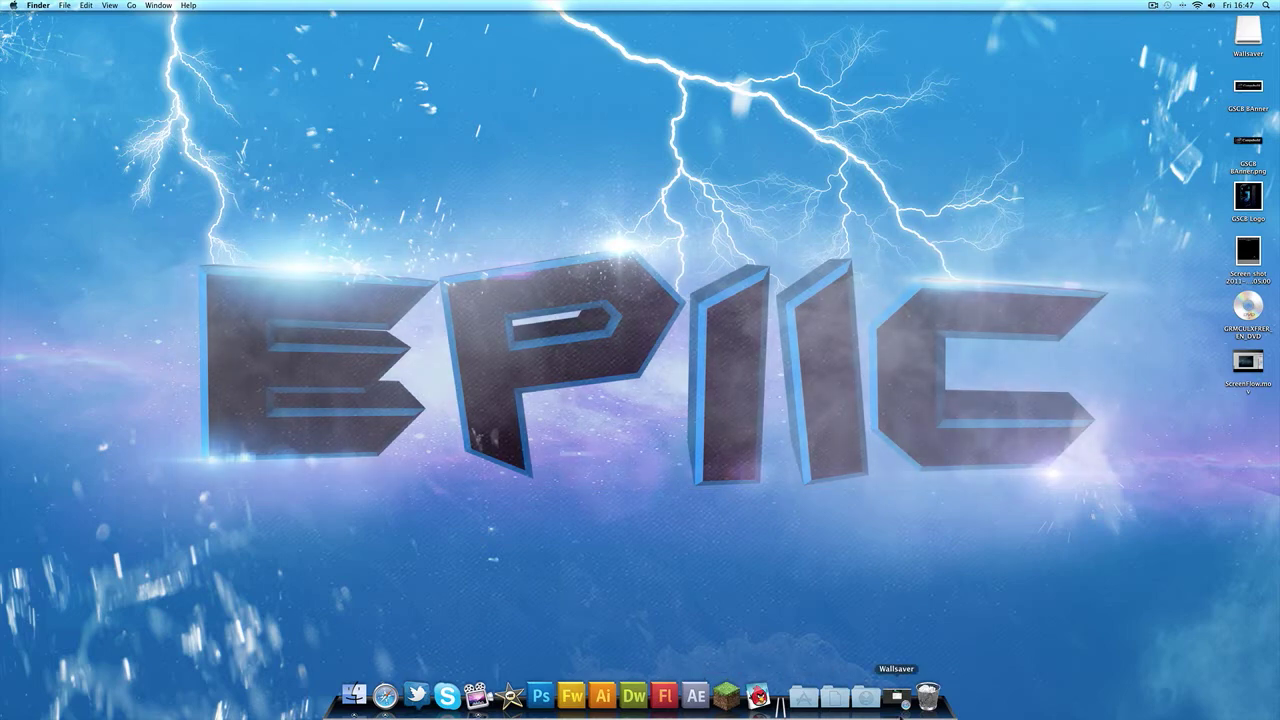
{"action": "left_click", "coordinate": [899, 706]}
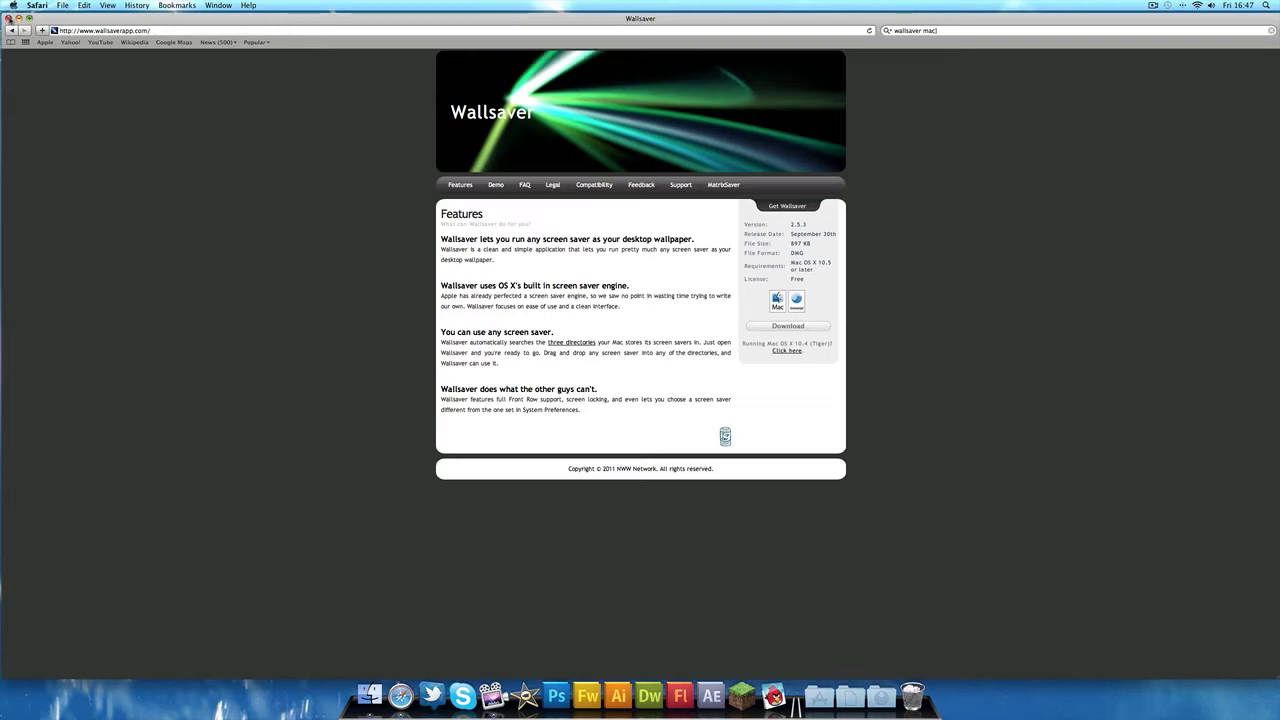
{"action": "left_click", "coordinate": [8, 17]}
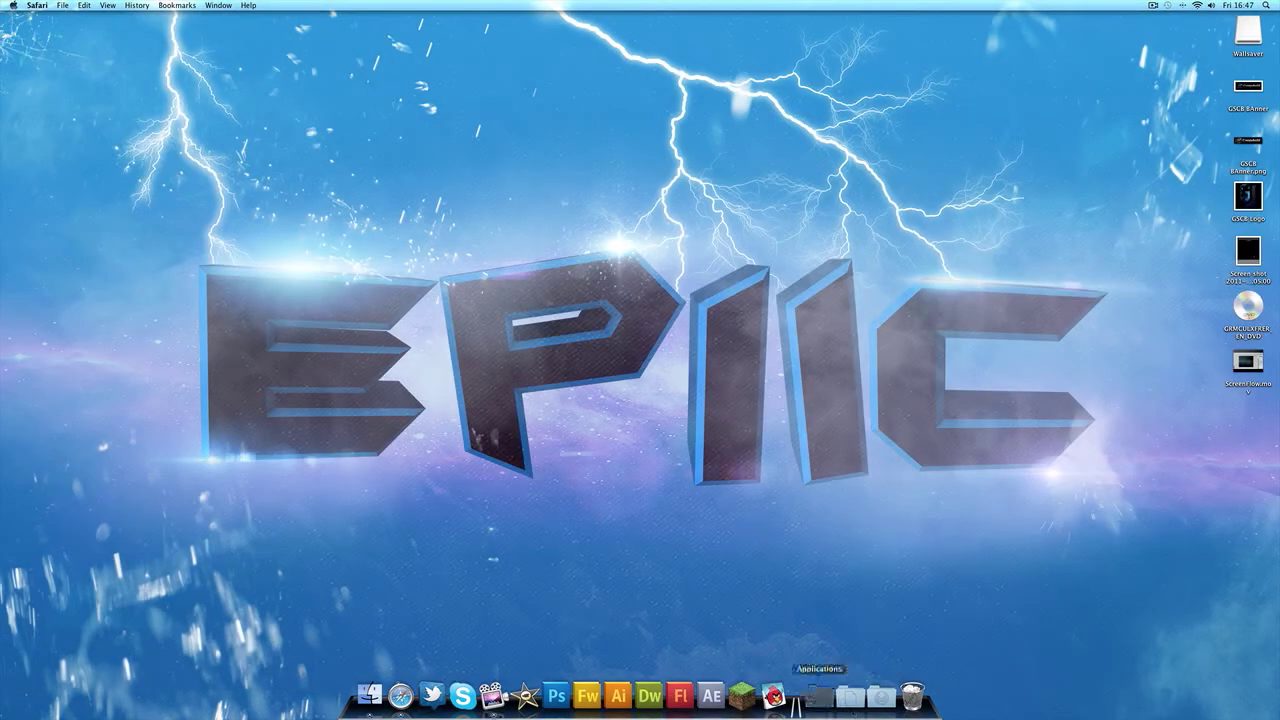
Step: Launch Wallsaver from the Applications stack, approving the downloaded-app warning
{"action": "left_click", "coordinate": [819, 697]}
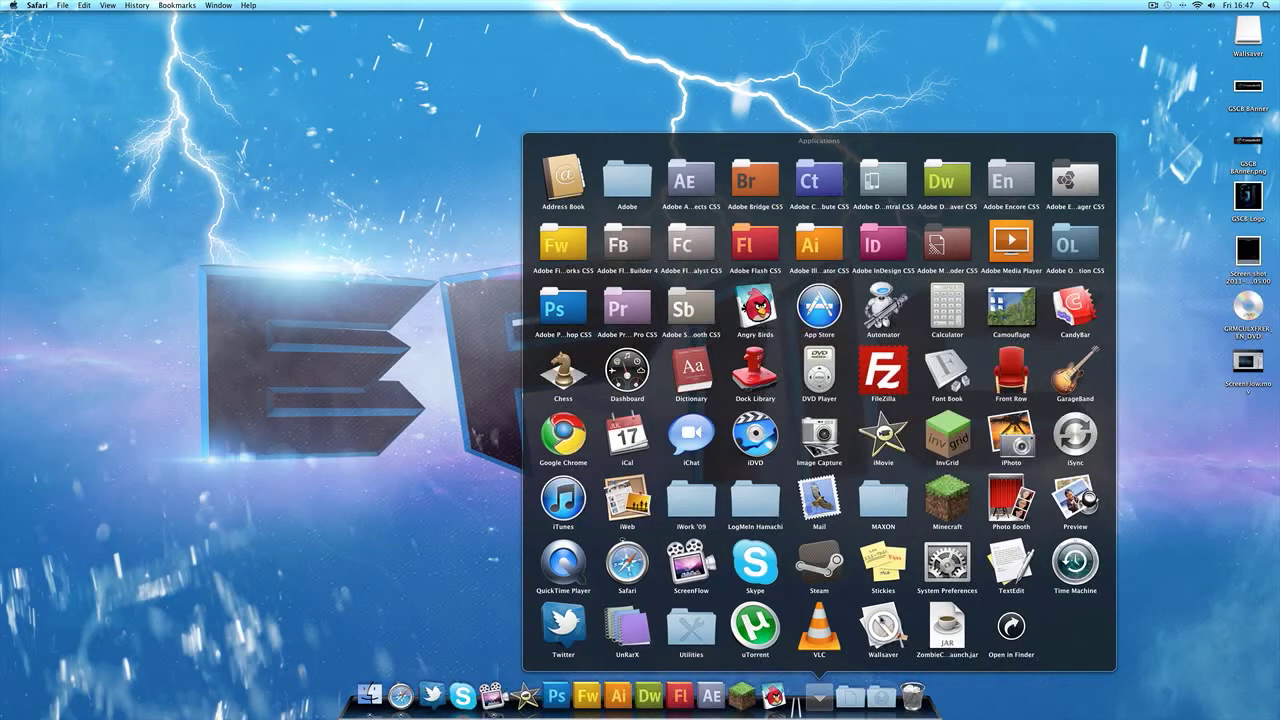
{"action": "left_click", "coordinate": [883, 628]}
{"action": "left_click", "coordinate": [730, 222]}
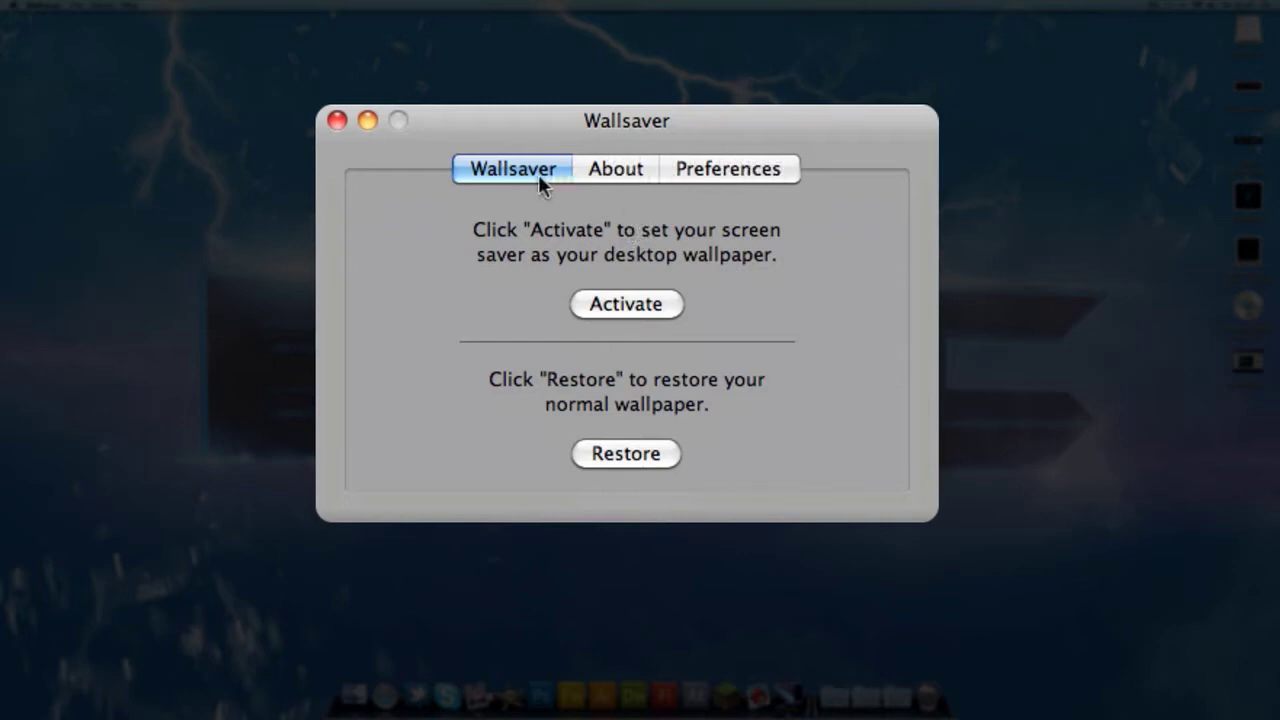
Step: Browse Wallsaver's sections and About info, ending on Preferences showing Flurry
{"action": "left_click", "coordinate": [600, 170]}
{"action": "left_click", "coordinate": [700, 166]}
{"action": "left_click", "coordinate": [528, 166]}
{"action": "left_click", "coordinate": [600, 170]}
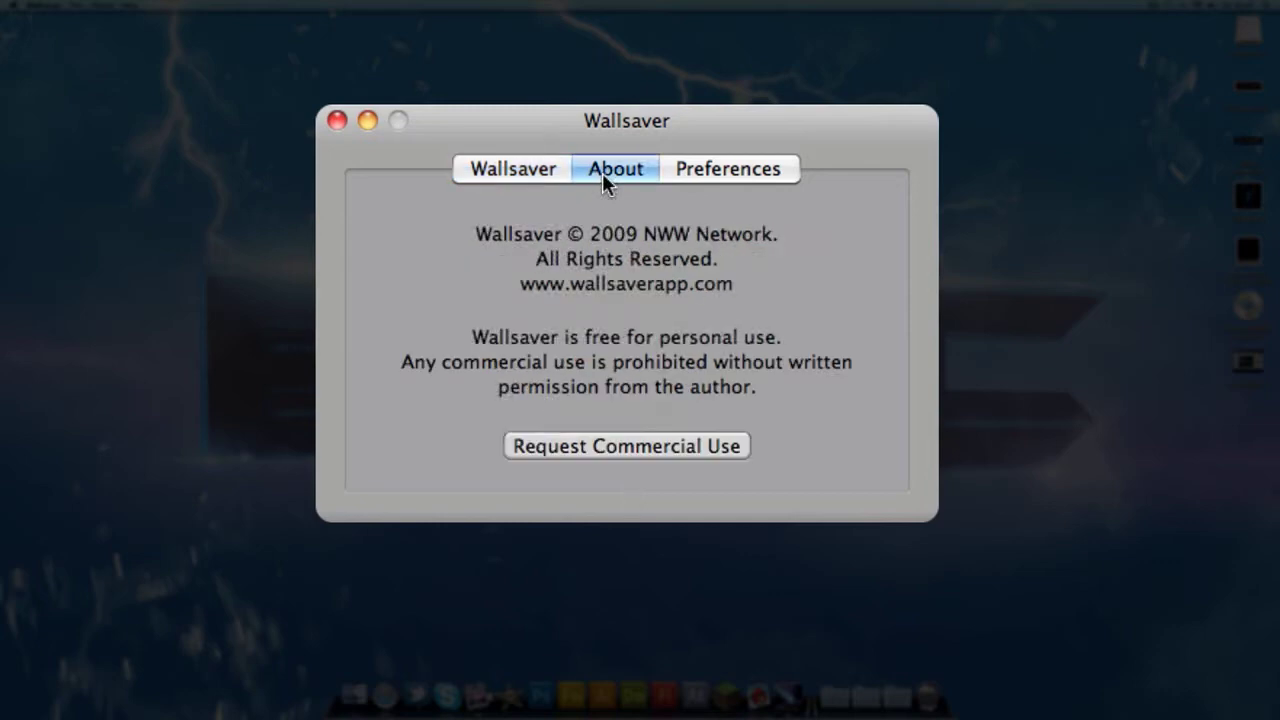
{"action": "left_click", "coordinate": [693, 172]}
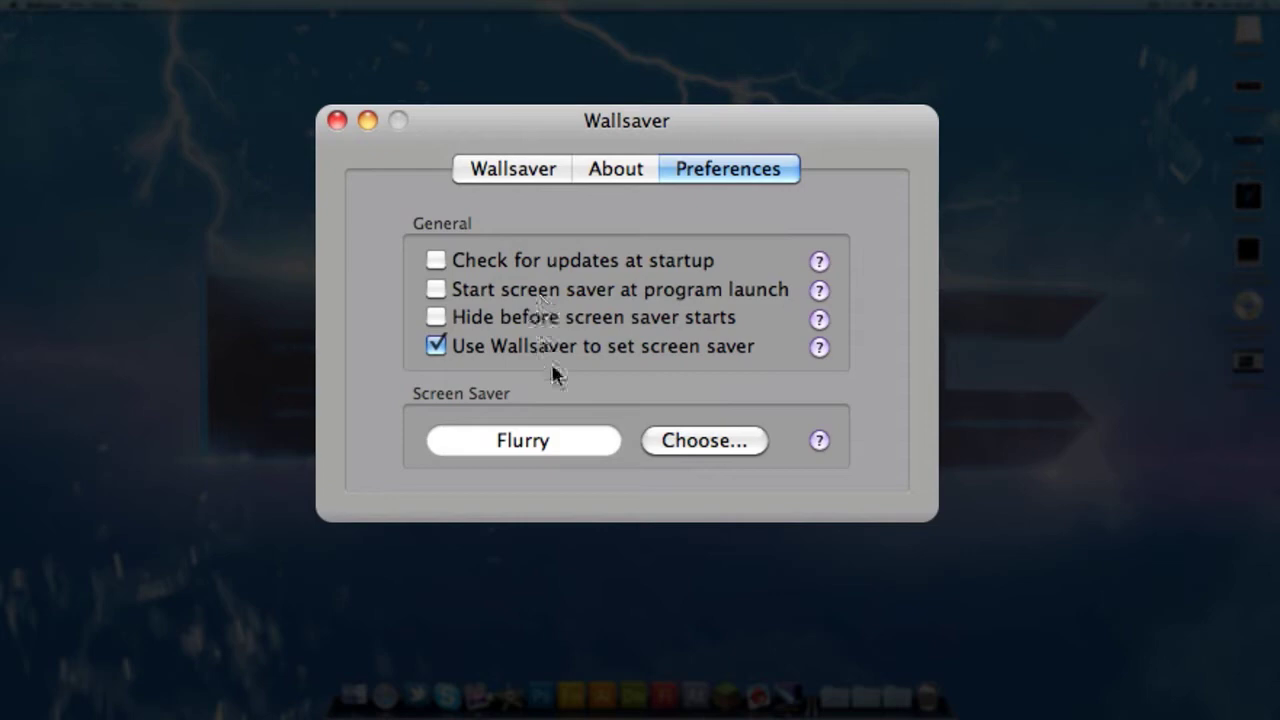
Step: Choose Abstract as the screen saver, activate it as wallpaper, and move the window upper right
{"action": "left_click", "coordinate": [700, 445]}
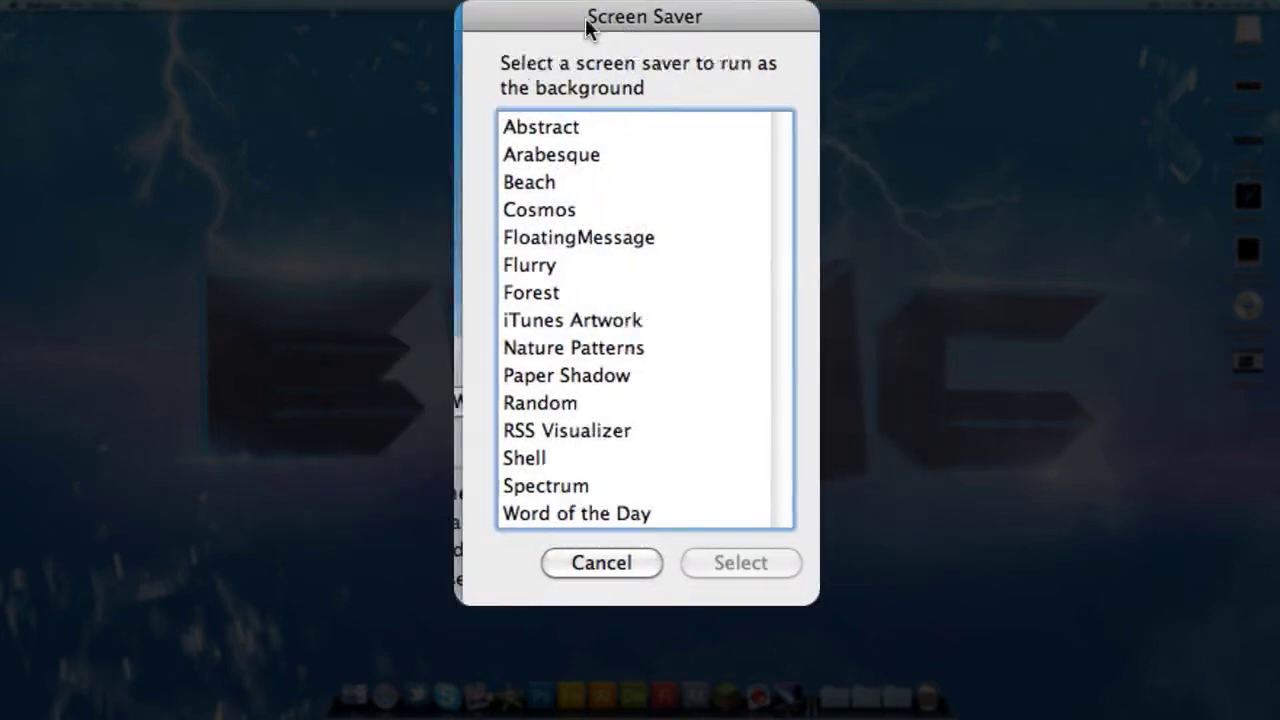
{"action": "mouse_move", "coordinate": [625, 18]}
{"action": "left_mouse_down"}
{"action": "mouse_move", "coordinate": [427, 47]}
{"action": "mouse_move", "coordinate": [435, 35]}
{"action": "left_mouse_up"}
{"action": "left_click", "coordinate": [412, 148]}
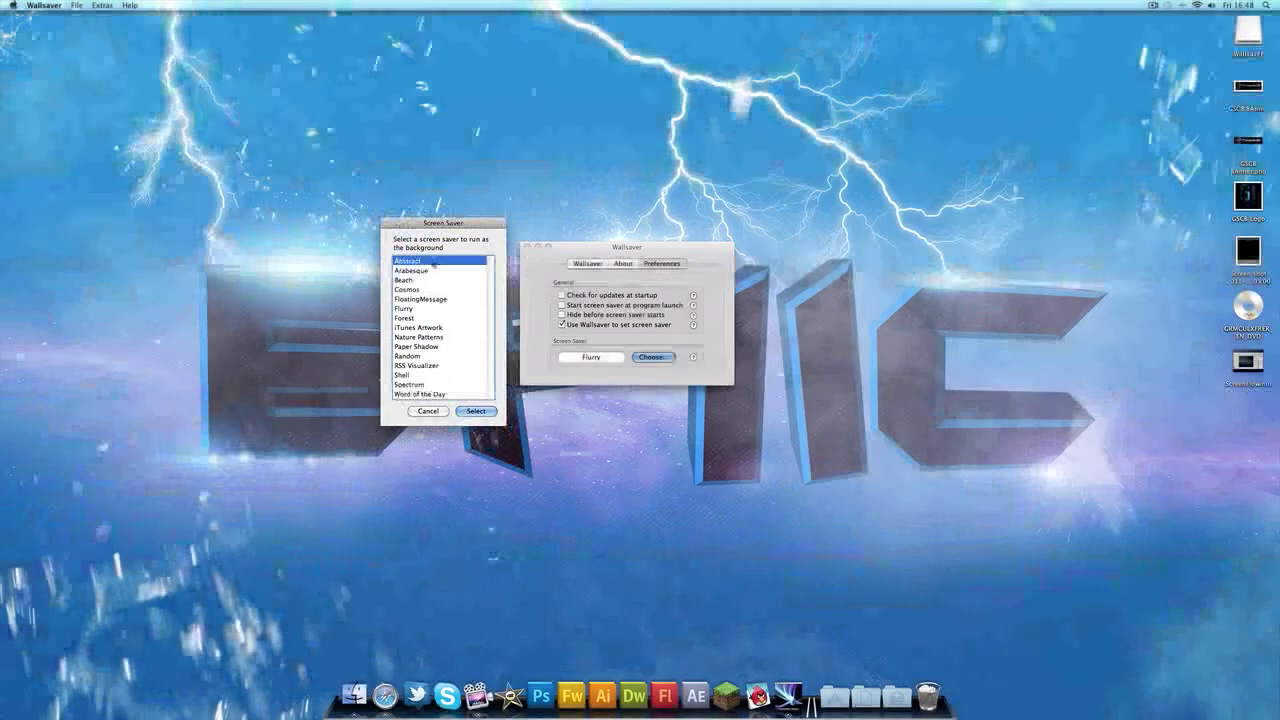
{"action": "left_click", "coordinate": [476, 411]}
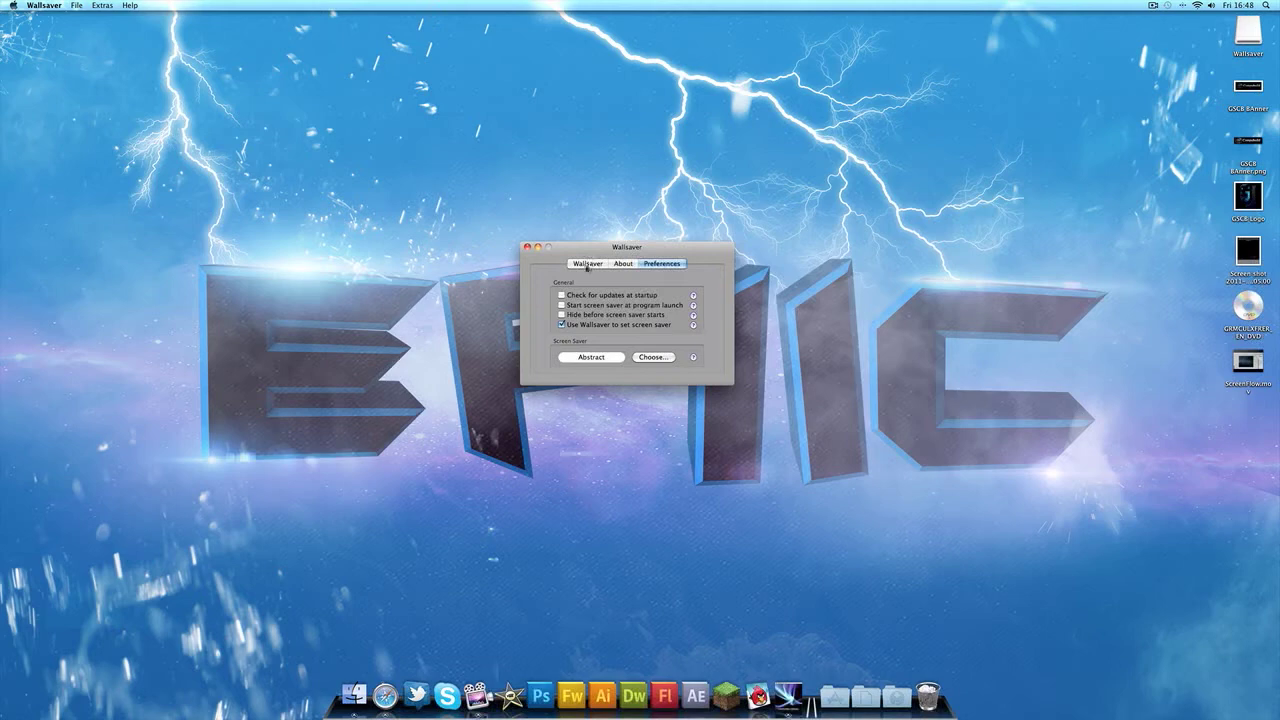
{"action": "left_click", "coordinate": [626, 310]}
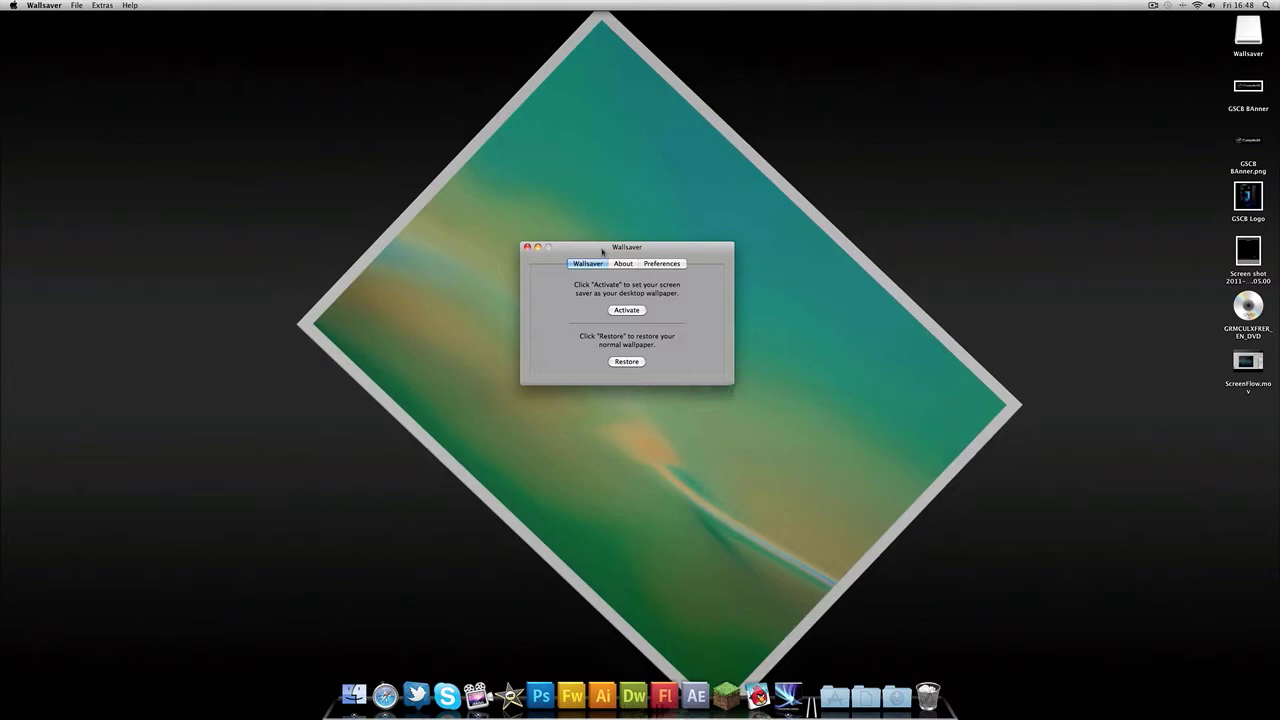
{"action": "left_click_drag", "start_coordinate": [607, 250], "coordinate": [901, 210]}
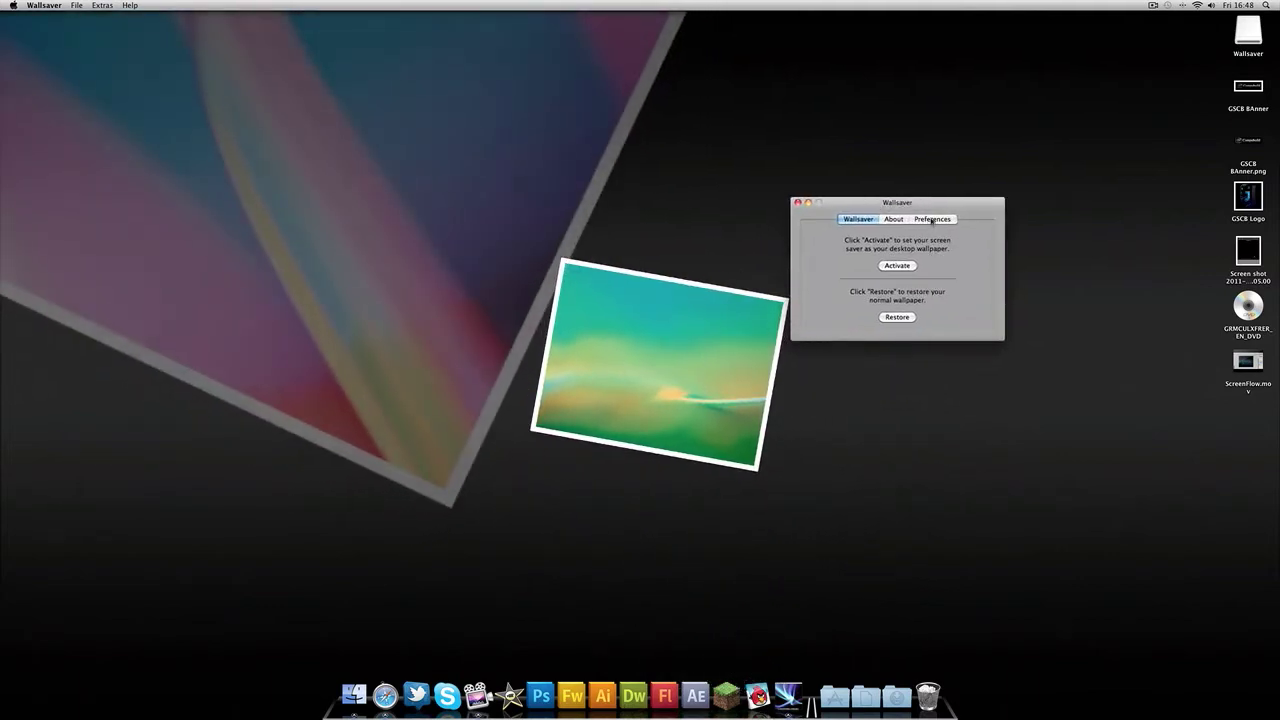
Step: Select Flurry as Wallsaver's screen saver in Preferences
{"action": "left_click", "coordinate": [931, 219]}
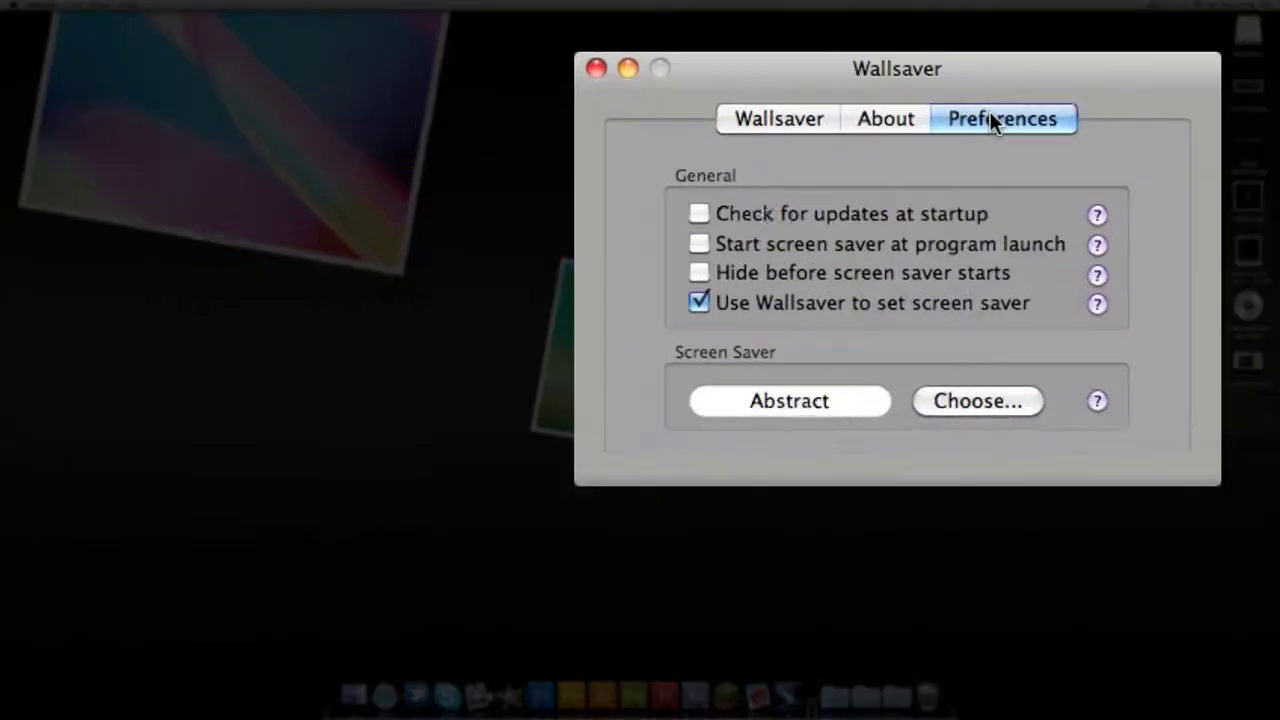
{"action": "left_click", "coordinate": [940, 398]}
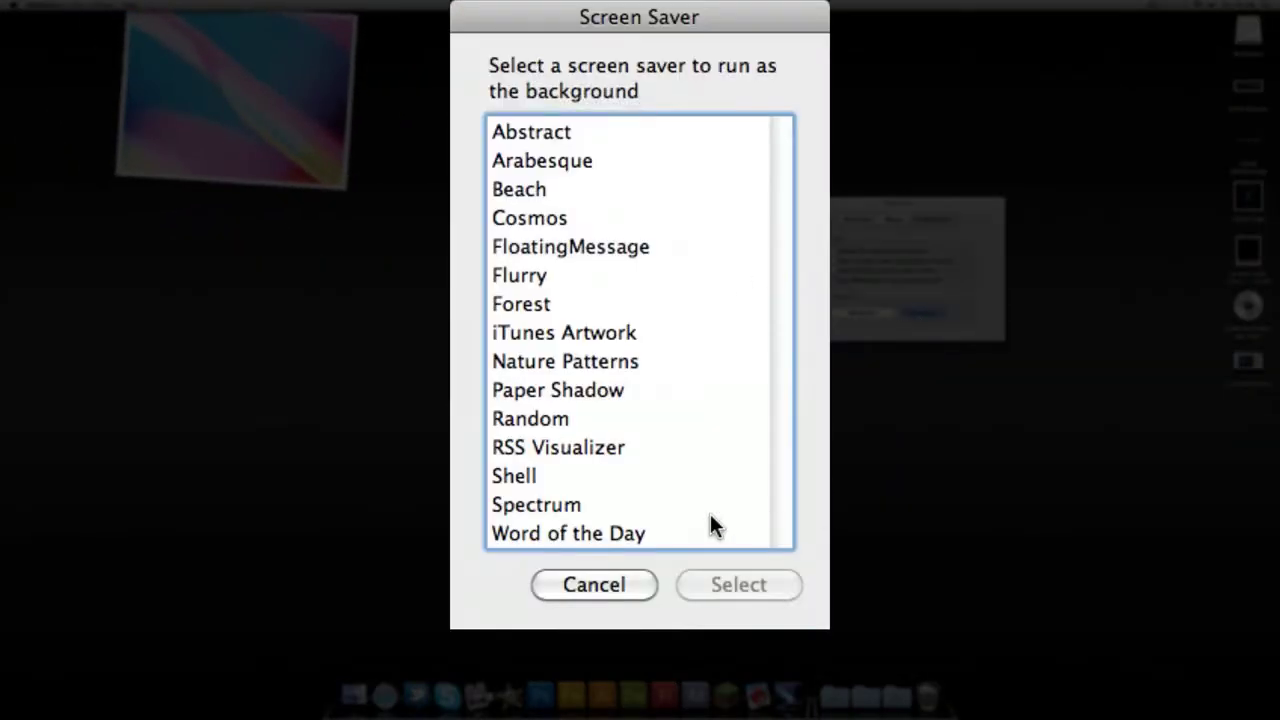
{"action": "left_click", "coordinate": [538, 275]}
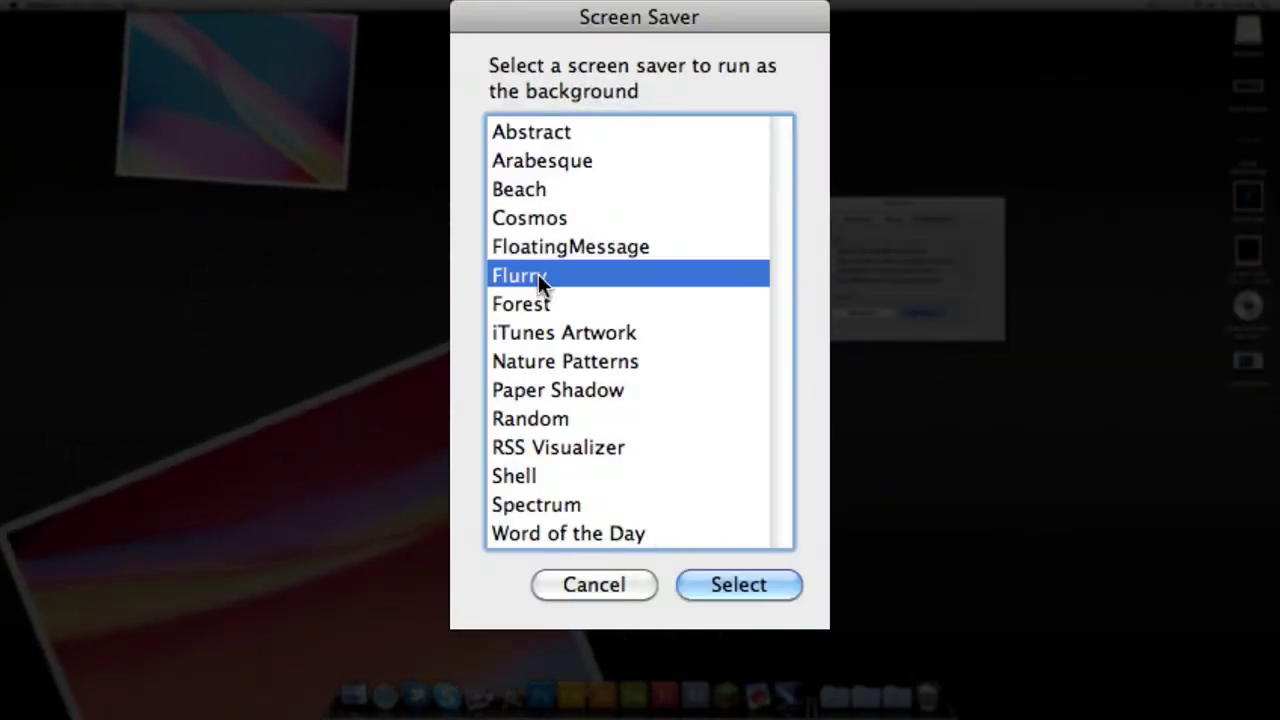
{"action": "left_click", "coordinate": [764, 586]}
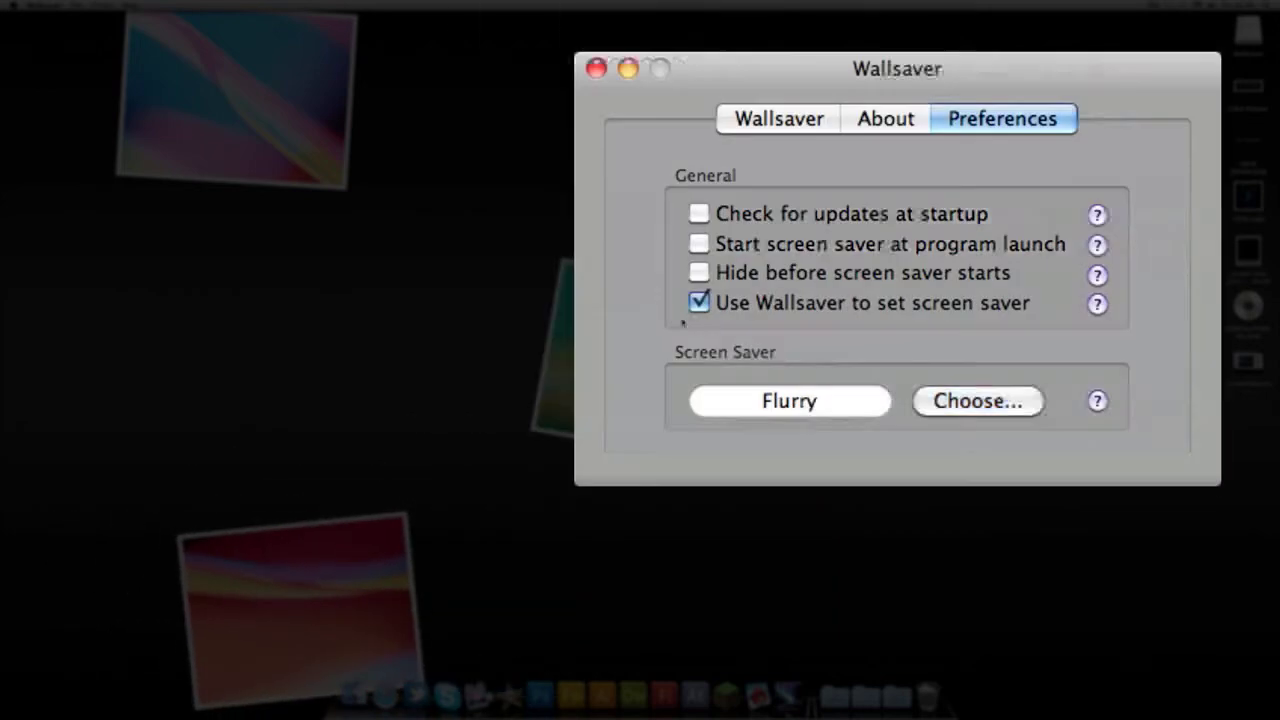
Step: Activate Flurry as the desktop wallpaper, restarting the running screen saver
{"action": "left_click", "coordinate": [783, 118]}
{"action": "left_click", "coordinate": [887, 258]}
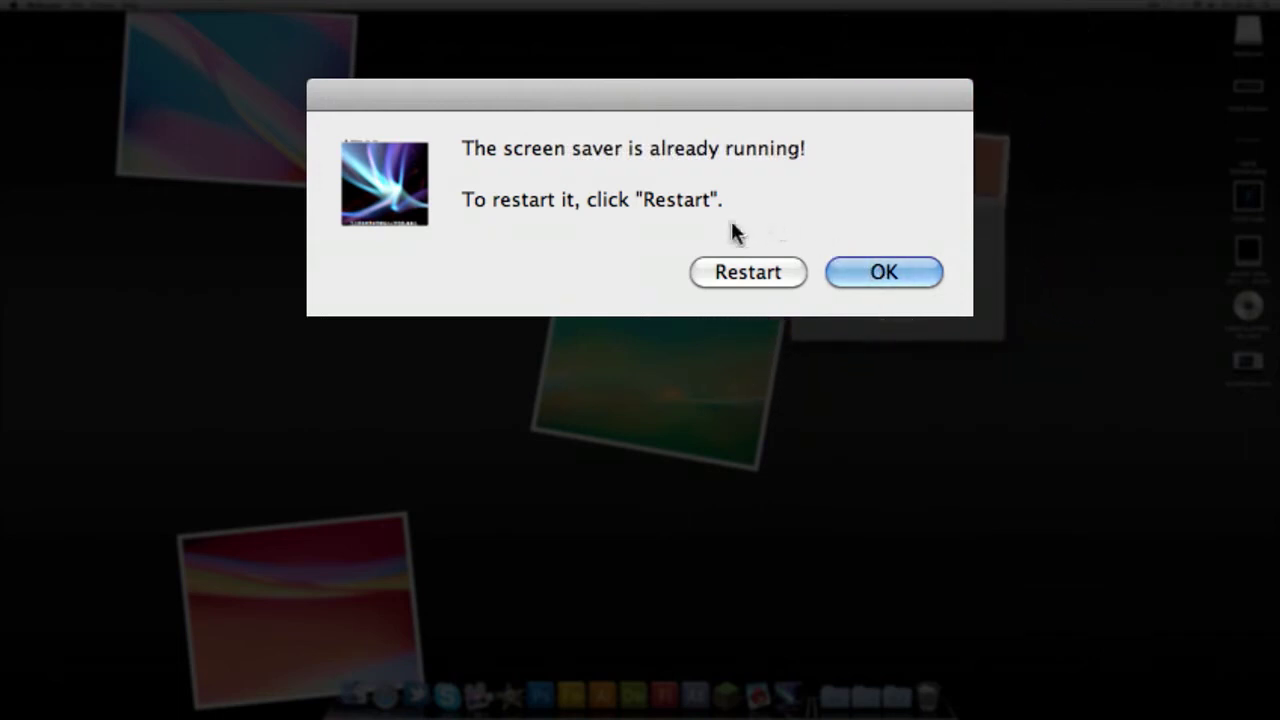
{"action": "left_click", "coordinate": [749, 272]}
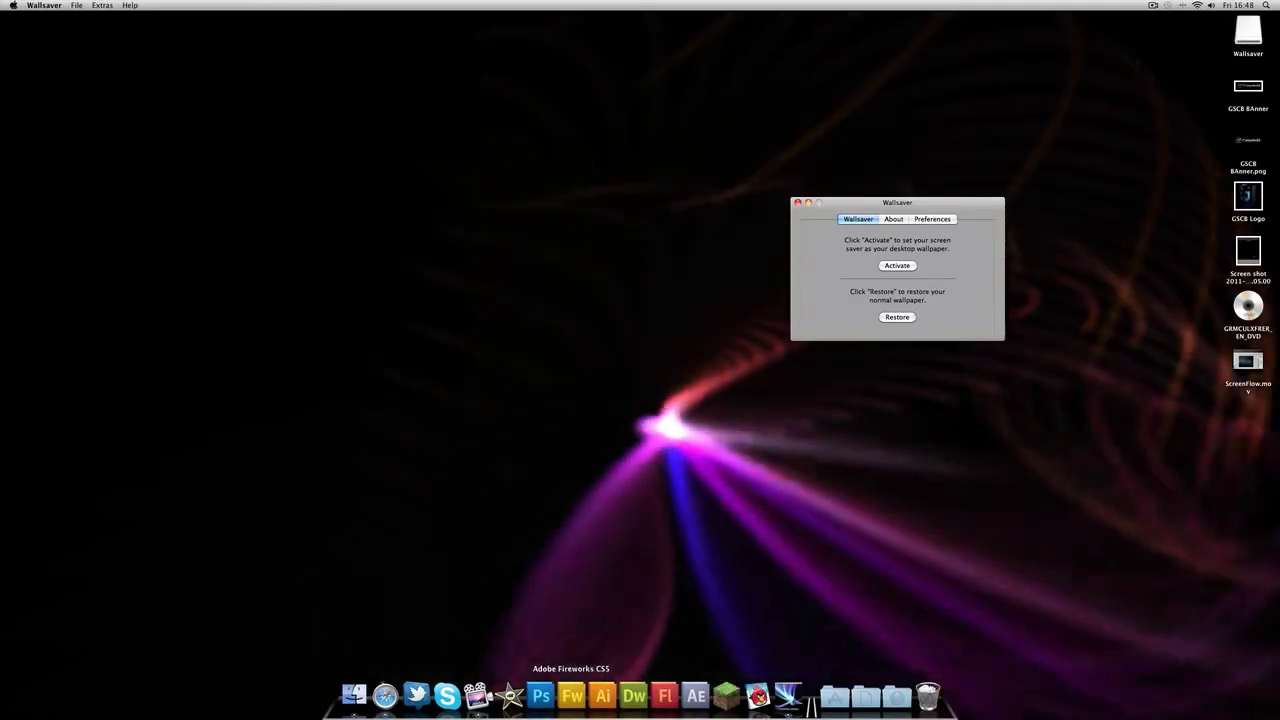
Step: Close the Wallsaver window and sweep selection boxes across the Flurry-animated desktop
{"action": "left_click_drag", "start_coordinate": [486, 372], "coordinate": [674, 268]}
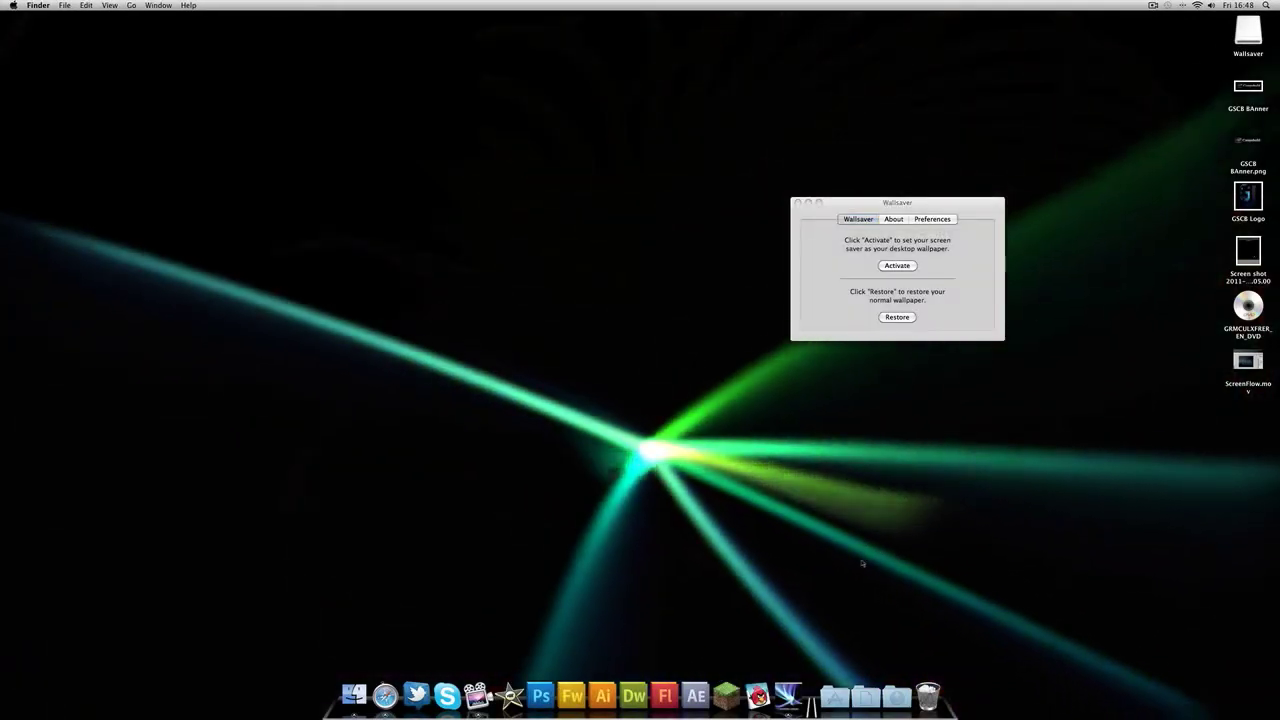
{"action": "left_click", "coordinate": [835, 695]}
{"action": "left_click", "coordinate": [835, 695]}
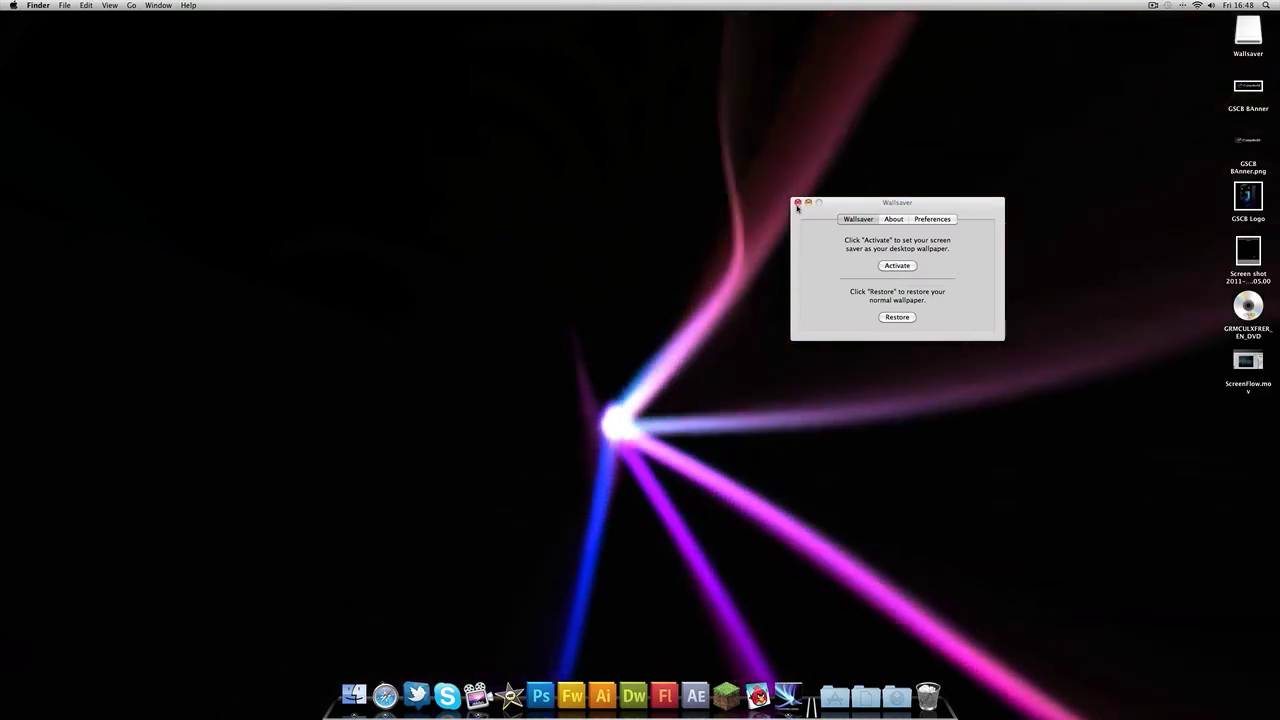
{"action": "left_click", "coordinate": [797, 202]}
{"action": "left_click_drag", "start_coordinate": [796, 209], "coordinate": [513, 342]}
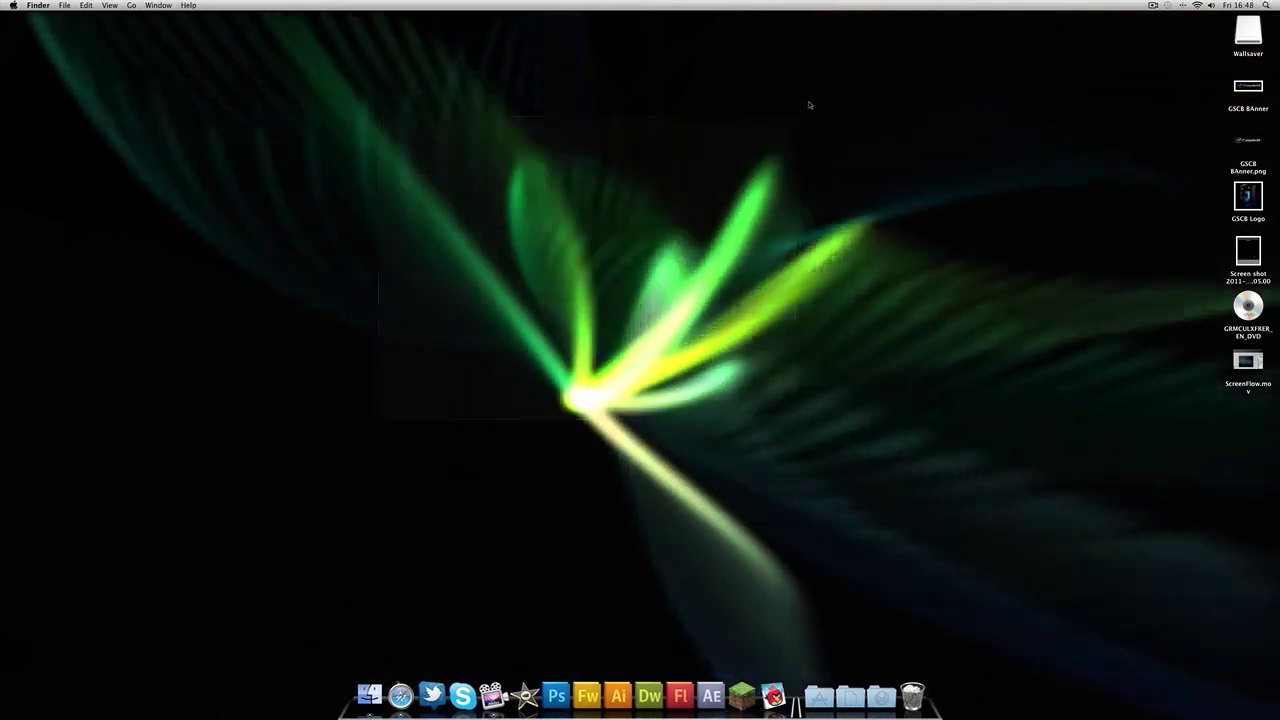
{"action": "left_click_drag", "start_coordinate": [773, 76], "coordinate": [181, 342]}
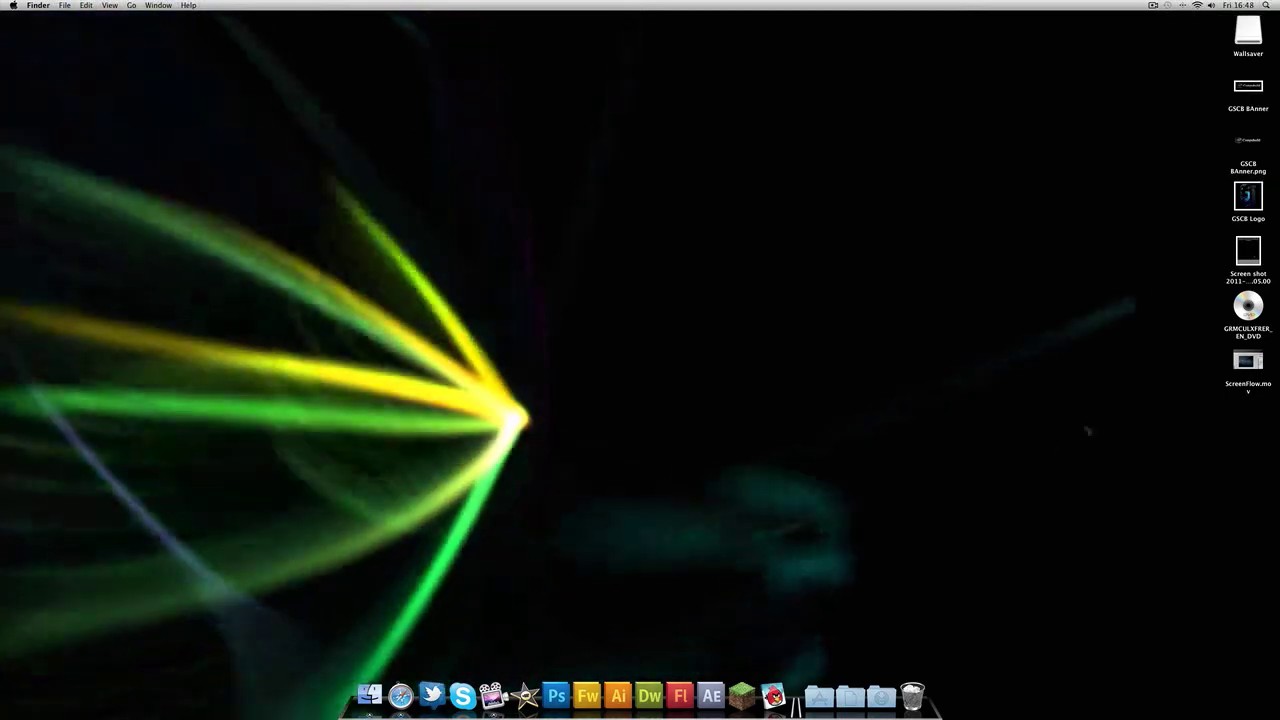
Step: Open ScreenFlow.mov in QuickTime Player and centre its window on screen
{"action": "double_click", "coordinate": [1248, 362]}
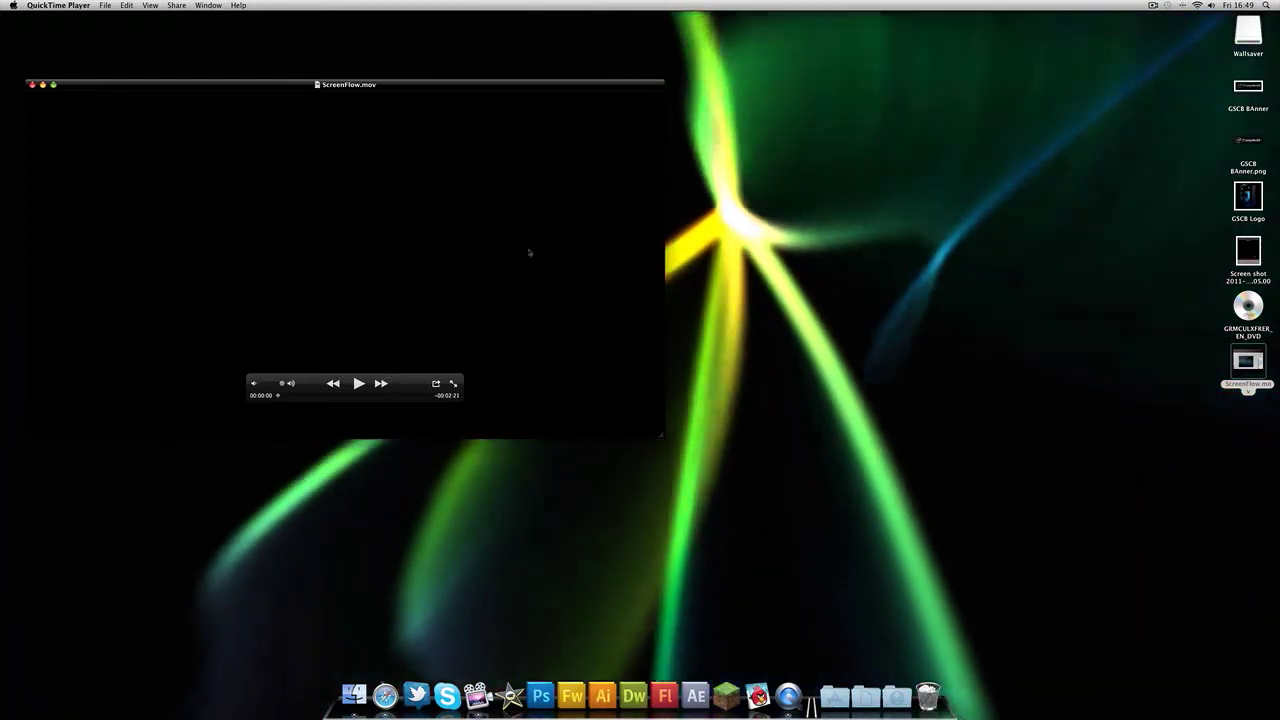
{"action": "mouse_move", "coordinate": [386, 84]}
{"action": "left_mouse_down"}
{"action": "mouse_move", "coordinate": [438, 3]}
{"action": "mouse_move", "coordinate": [688, 134]}
{"action": "left_mouse_up"}
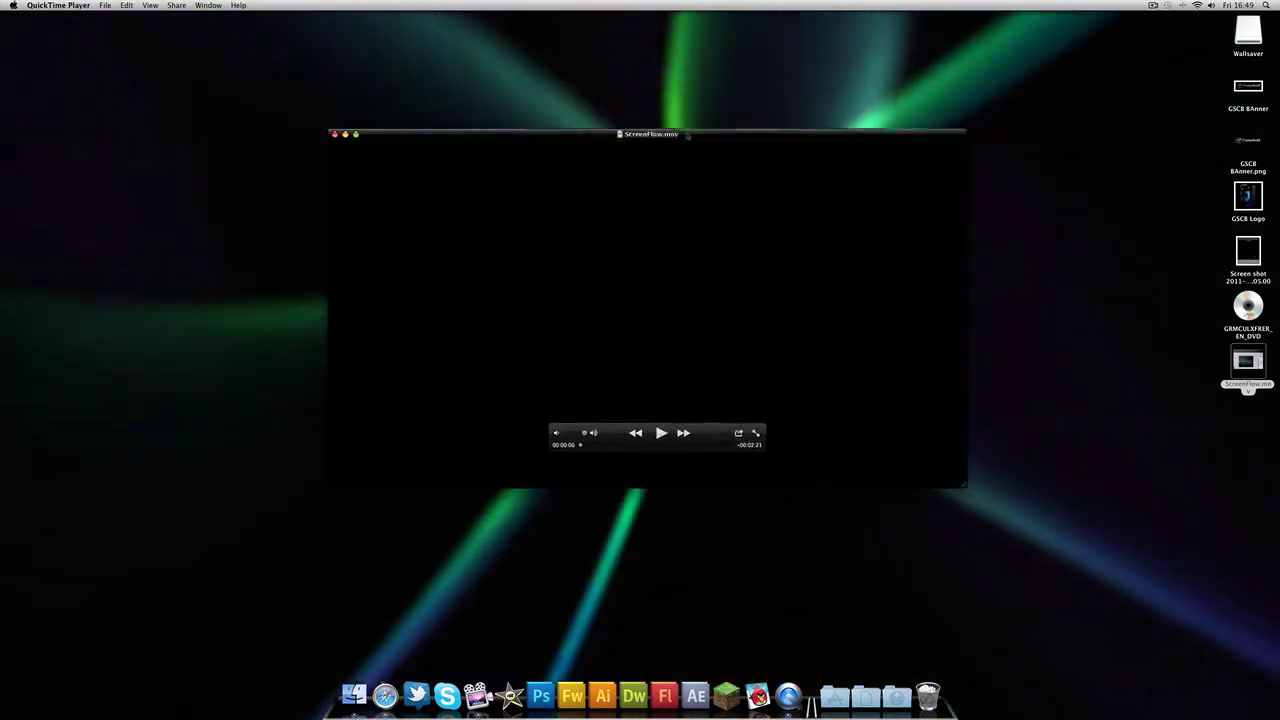